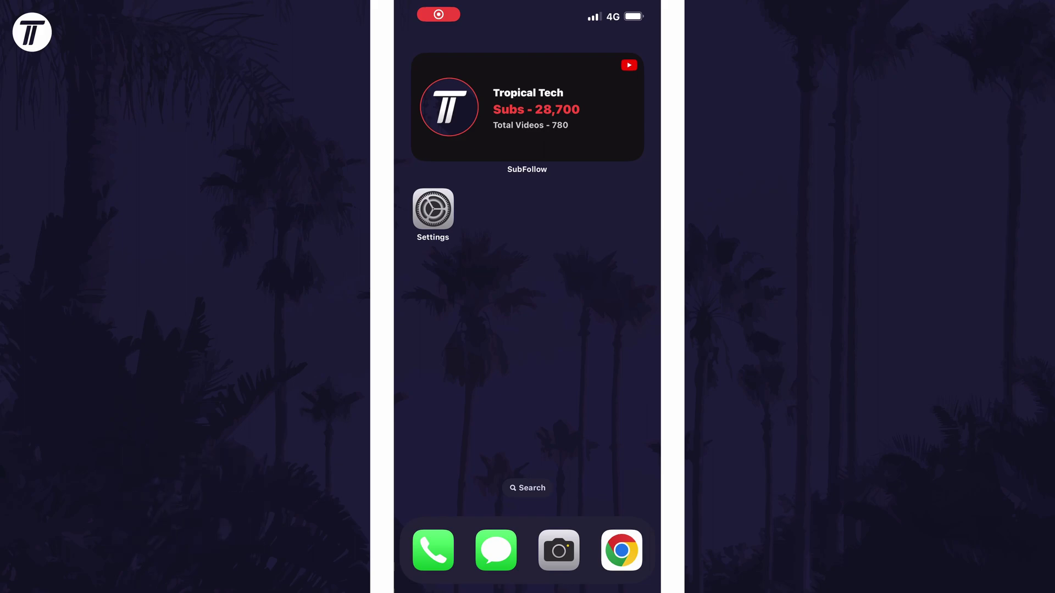
Launch Settings and go to Privacy & Security.
{"action": "left_click", "coordinate": [433, 209]}
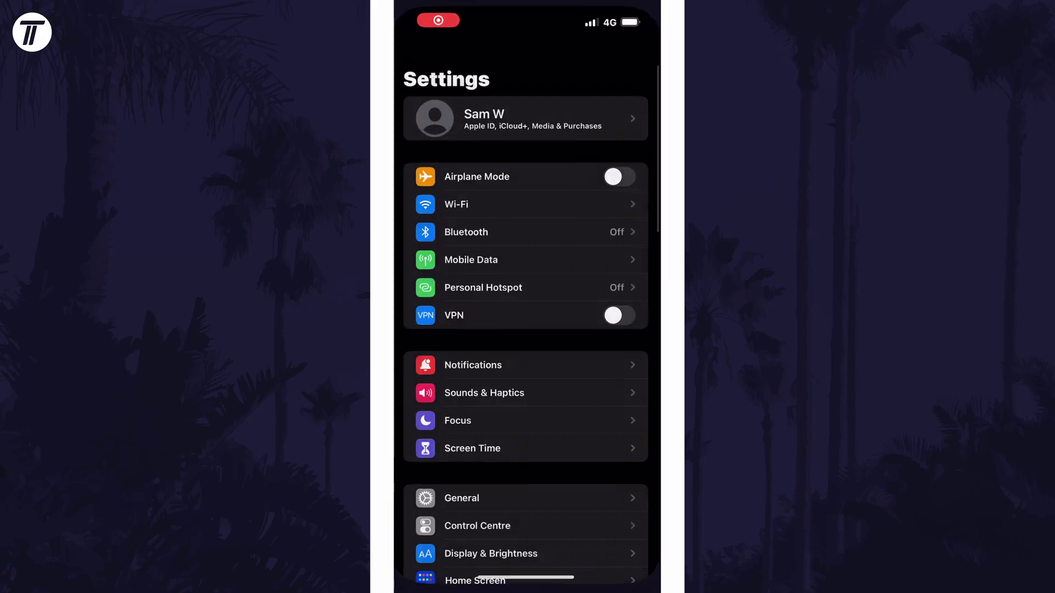
{"action": "scroll", "coordinate": [528, 331], "scroll_direction": "down", "scroll_amount": 10}
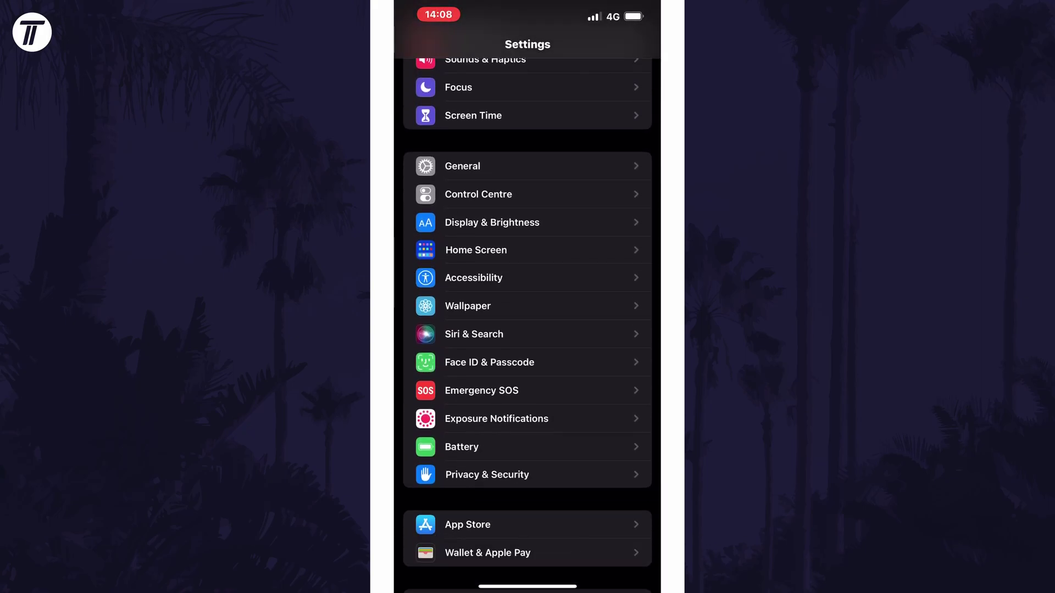
{"action": "left_click", "coordinate": [487, 384]}
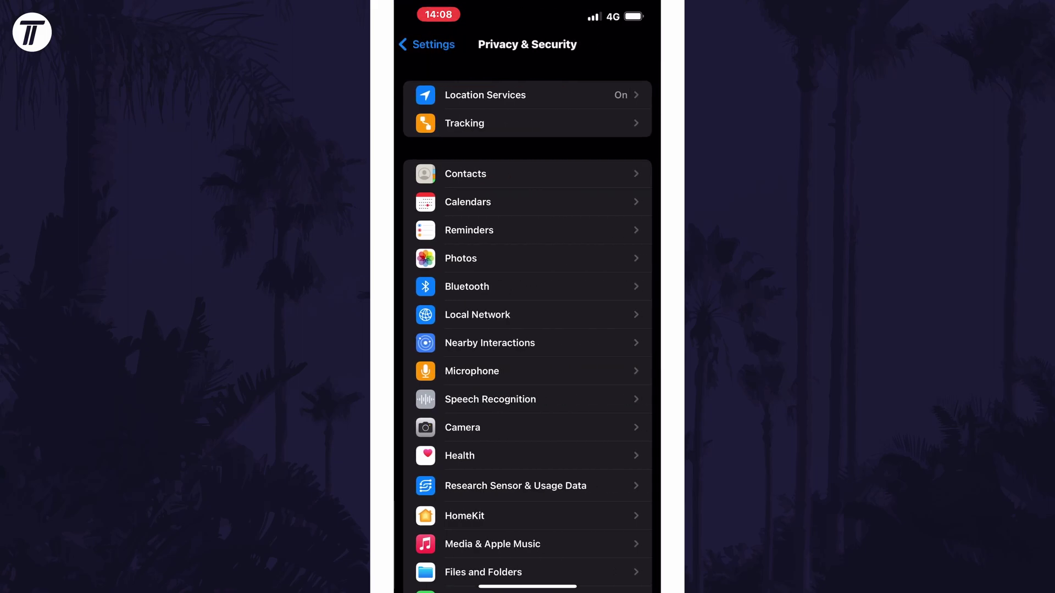
Open the Tracking list and turn off Twitch's tracking permission.
{"action": "left_click", "coordinate": [465, 122]}
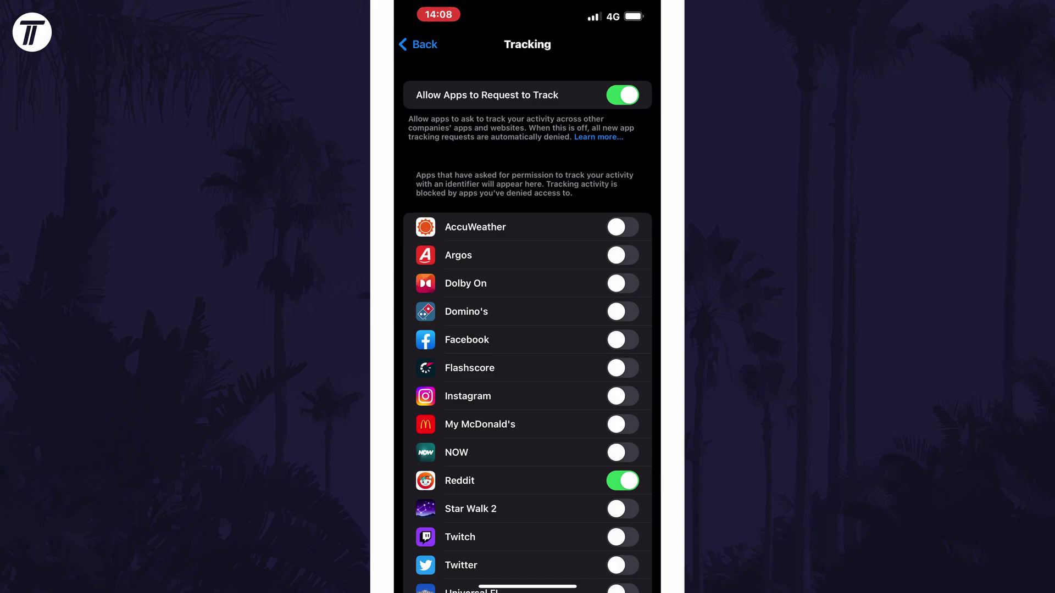
{"action": "scroll", "coordinate": [527, 330], "scroll_direction": "down", "scroll_amount": 2}
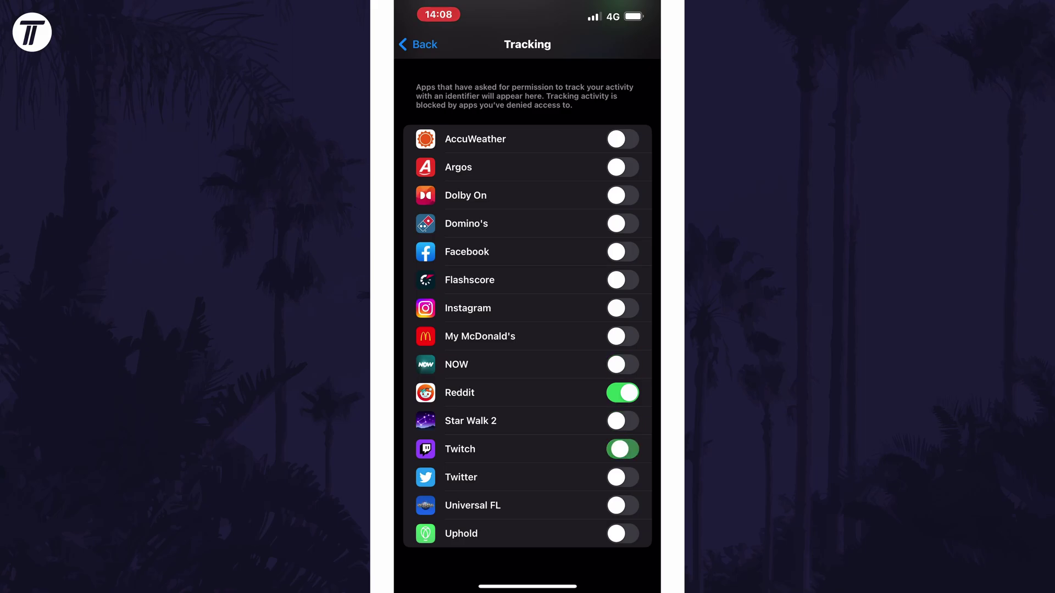
{"action": "left_click", "coordinate": [622, 449]}
{"action": "scroll", "coordinate": [528, 329], "scroll_direction": "up", "scroll_amount": 2}
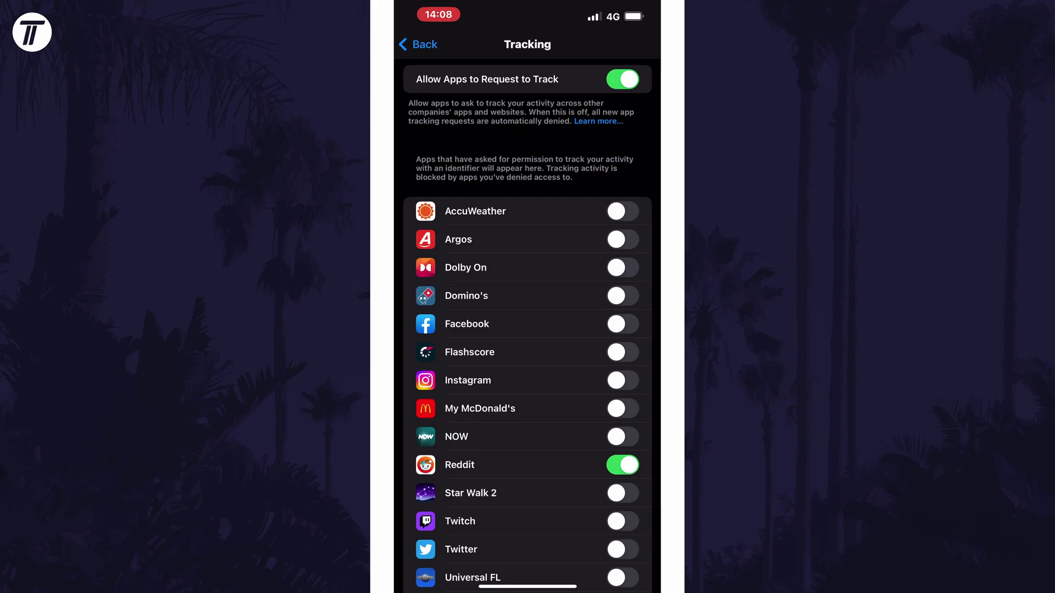